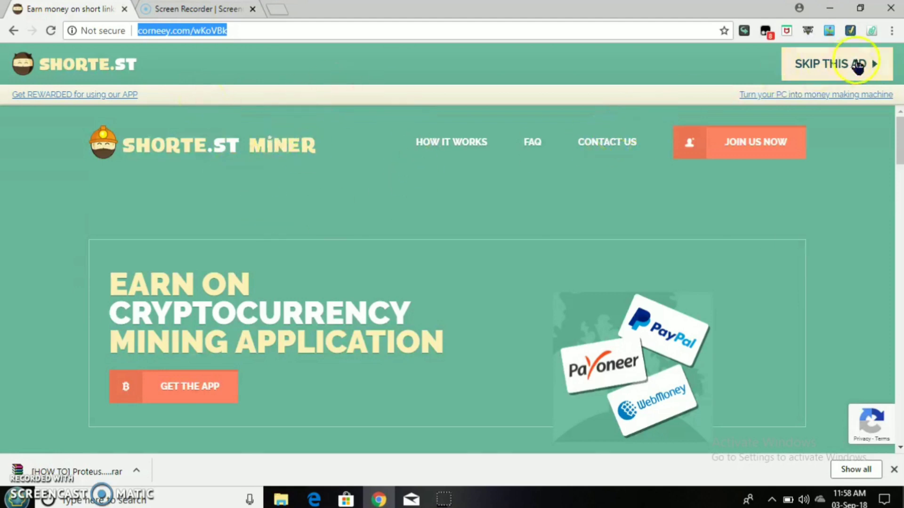
# - Skip the ad to reach the Proteus Professional 8.7 download page, and access the already downloaded Proteus archive
pyautogui.click(814, 71)
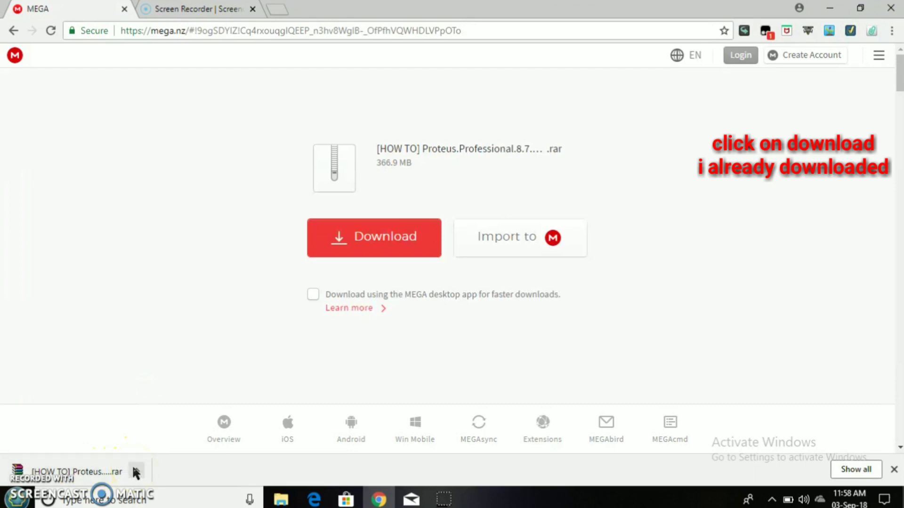
pyautogui.click(77, 471)
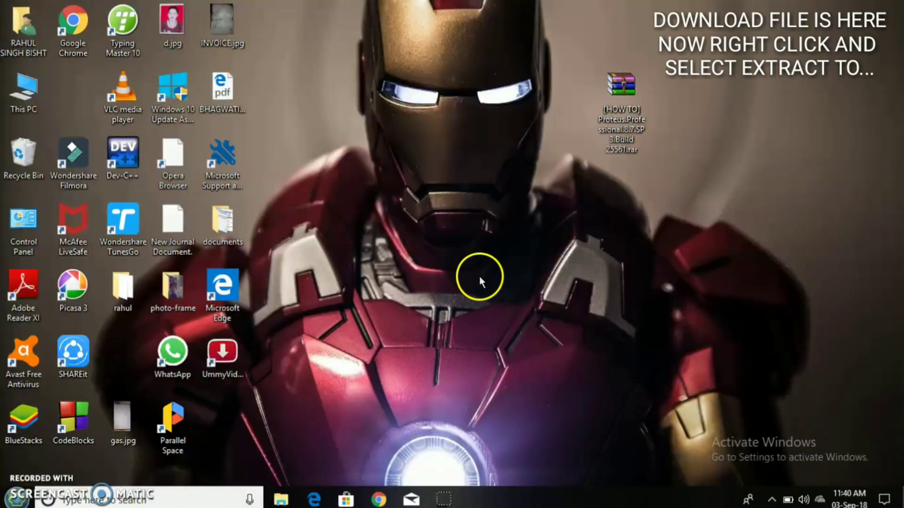
# - Extract the Proteus archive on the desktop into a folder named [HOW TO] Proteus.Professional.8.7.SP3.Build 25561
pyautogui.click(639, 116)
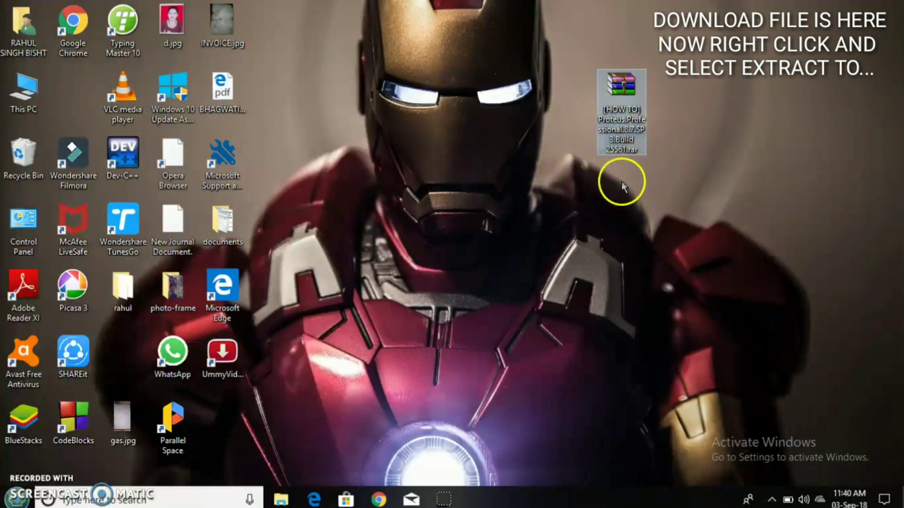
pyautogui.click(642, 179)
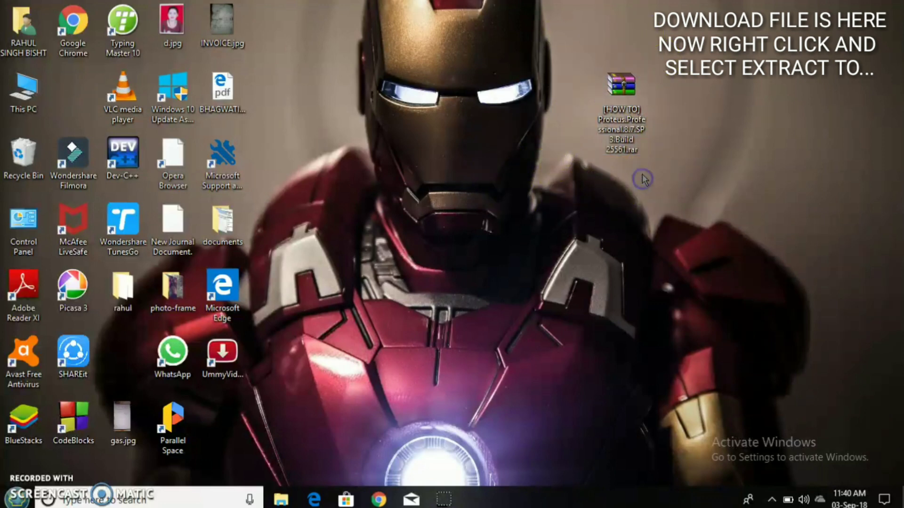
pyautogui.rightClick(625, 118)
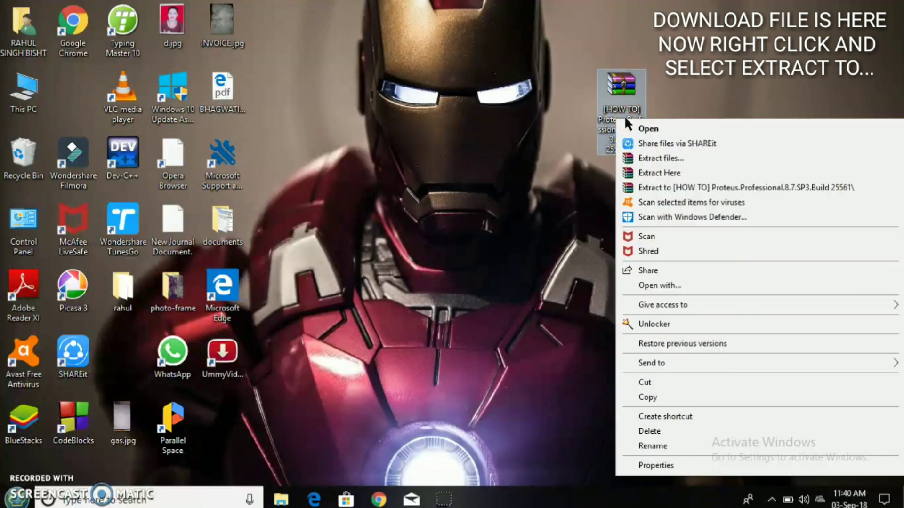
pyautogui.click(668, 188)
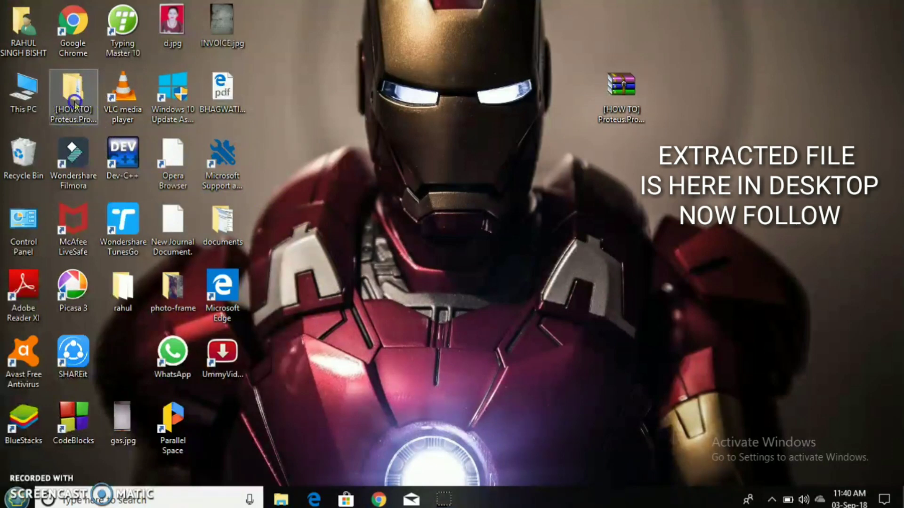
# - Move the extracted Proteus folder beside the archive on the desktop and open its inner folder of the same name
pyautogui.moveTo(75, 106); pyautogui.dragTo(724, 92)
pyautogui.click(747, 101)
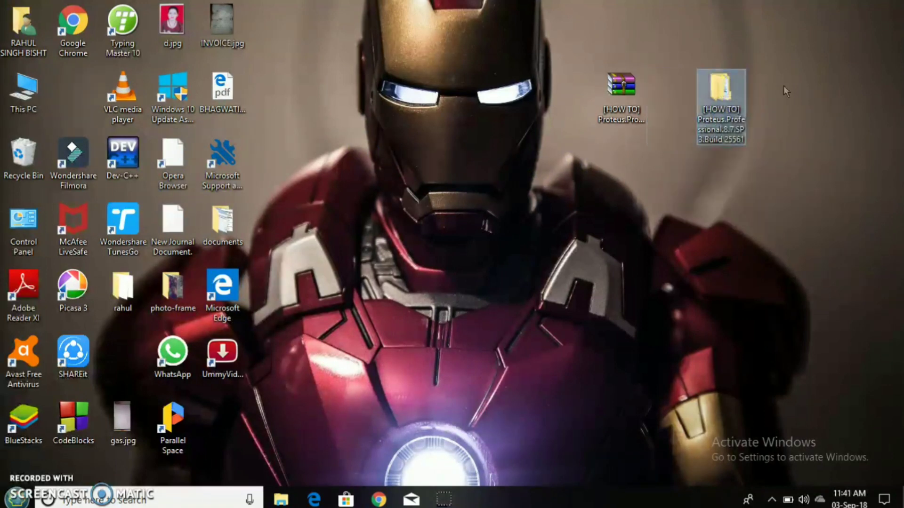
pyautogui.click(720, 96)
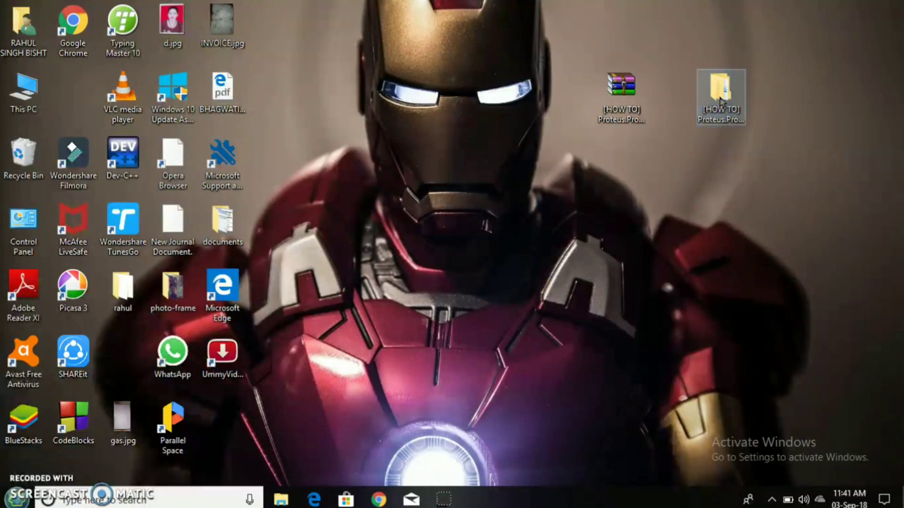
pyautogui.doubleClick(720, 99)
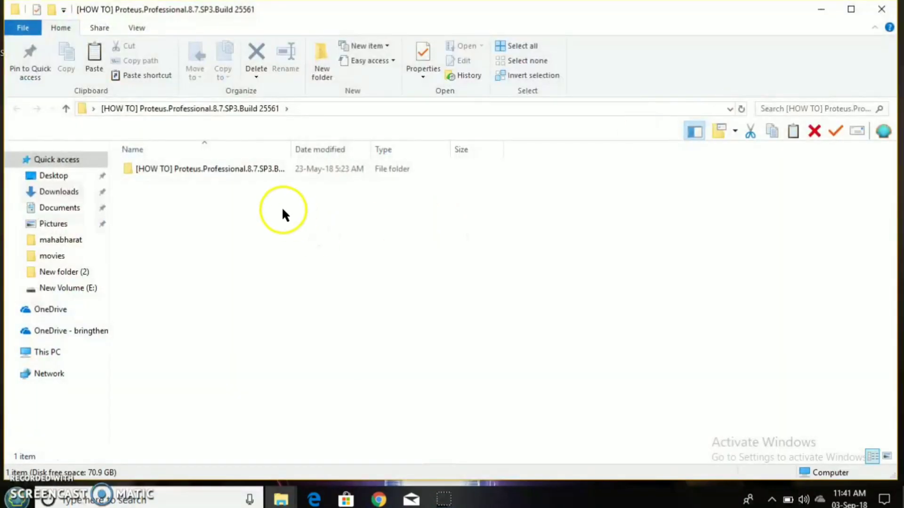
pyautogui.doubleClick(265, 172)
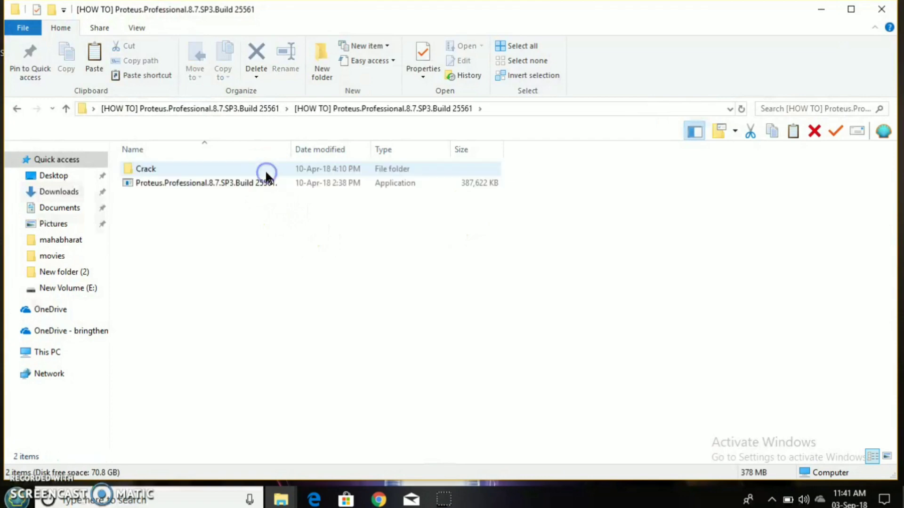
# - Run the Proteus.Professional.8.7.SP3.Build 25561 installer as administrator and allow it to make changes to the device
pyautogui.rightClick(240, 184)
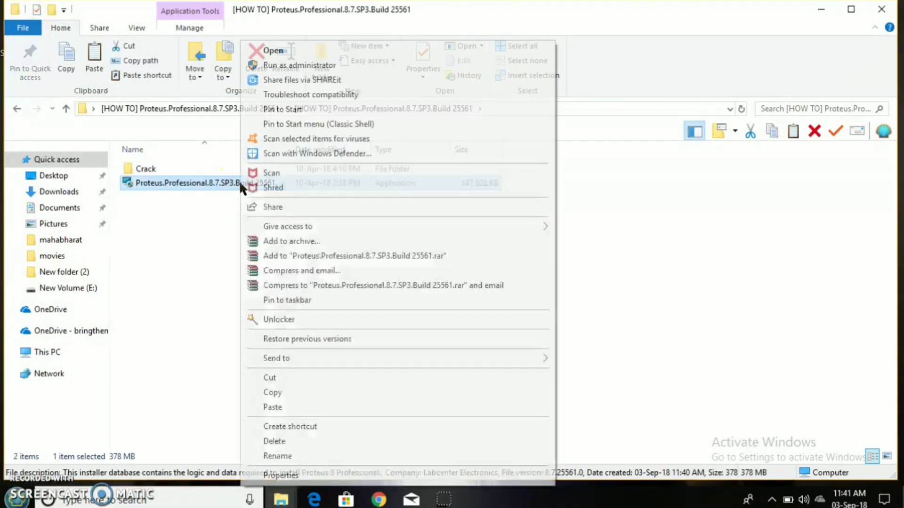
pyautogui.click(325, 66)
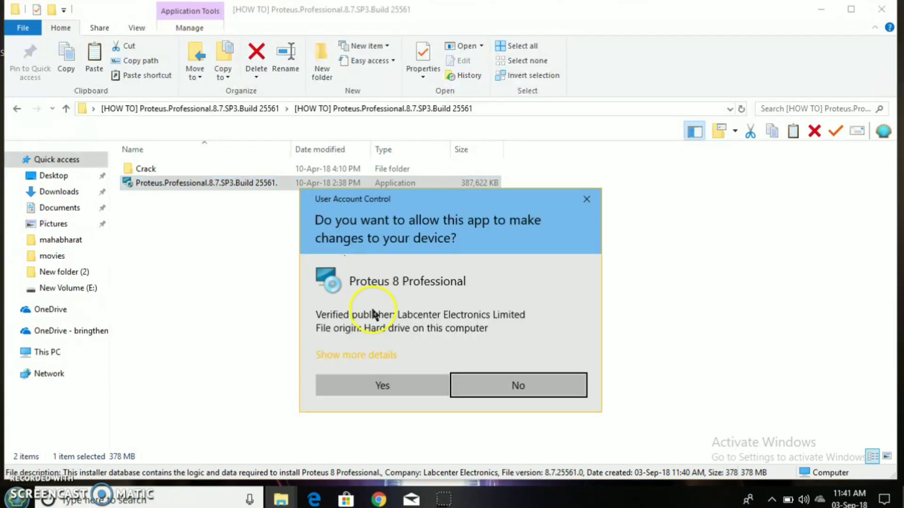
pyautogui.click(385, 387)
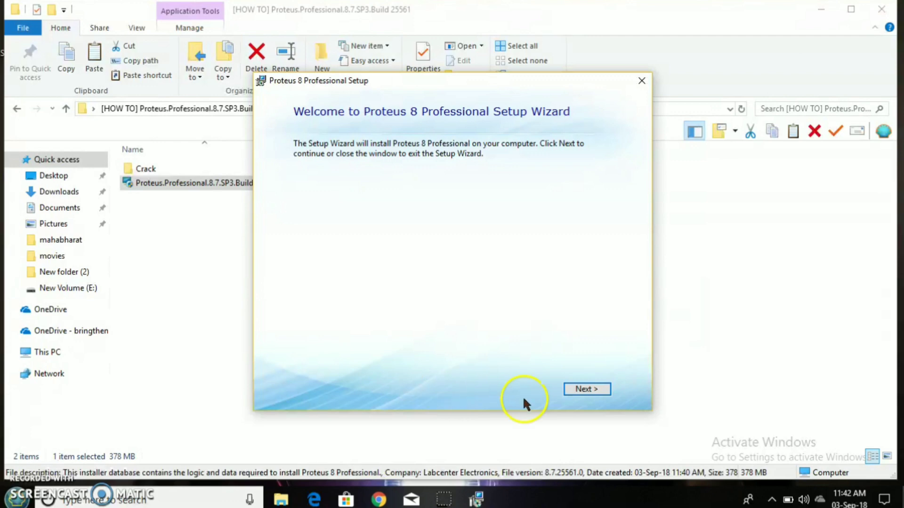
# - Start the Proteus setup wizard and accept the Labcenter Electronics licence terms
pyautogui.click(586, 389)
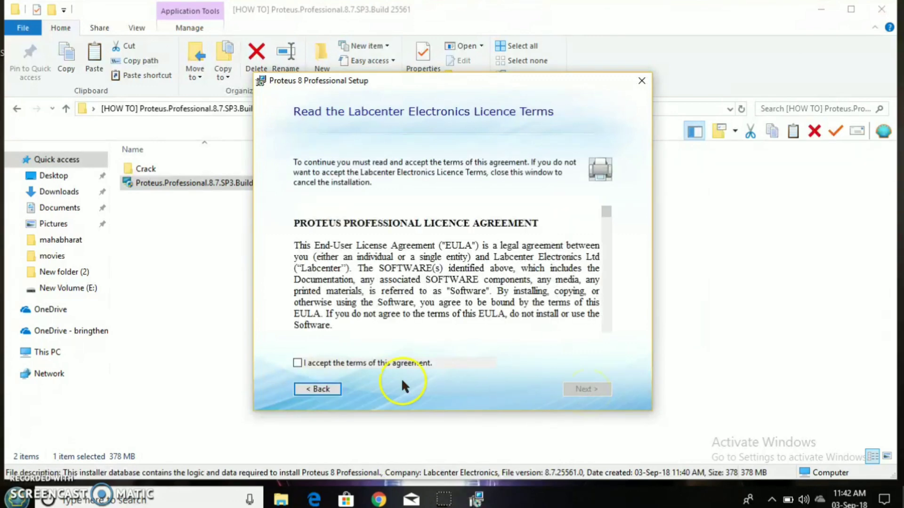
pyautogui.click(297, 363)
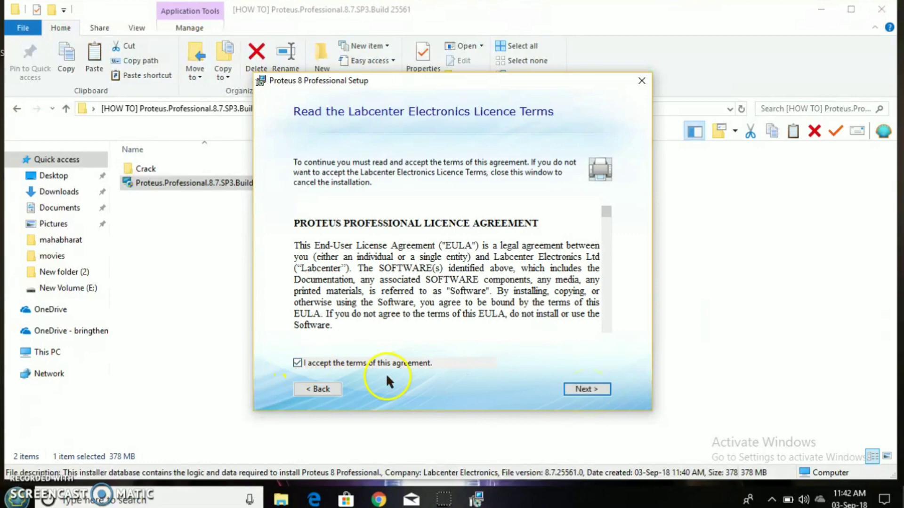
pyautogui.click(579, 392)
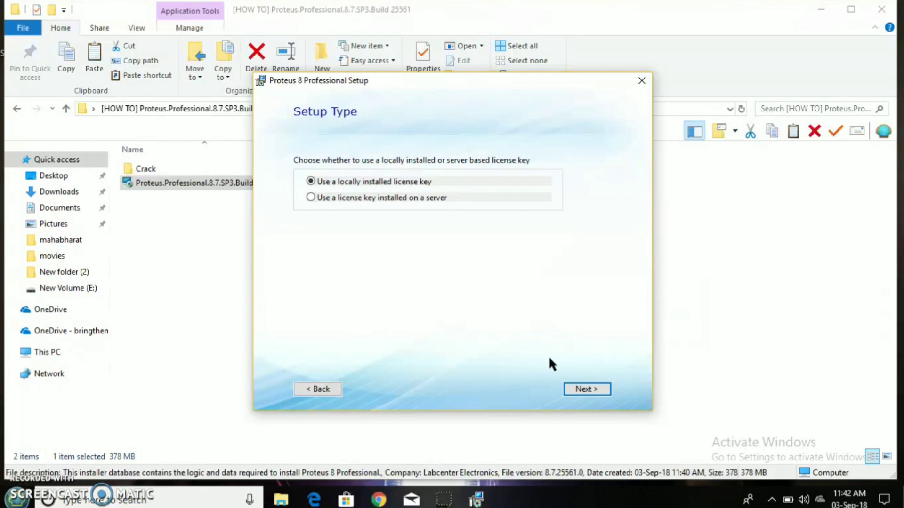
# - Keep the locally installed license key option and continue to the Labcenter Licence Manager
pyautogui.click(587, 390)
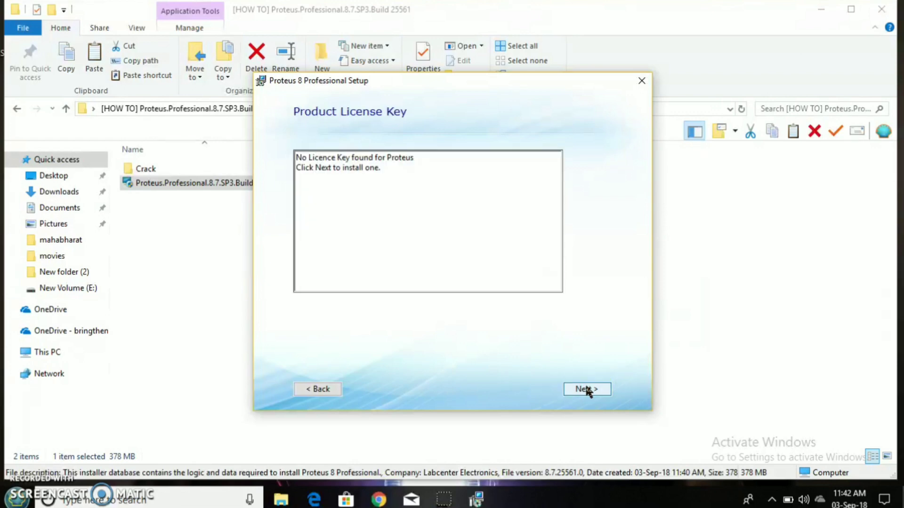
pyautogui.click(480, 337)
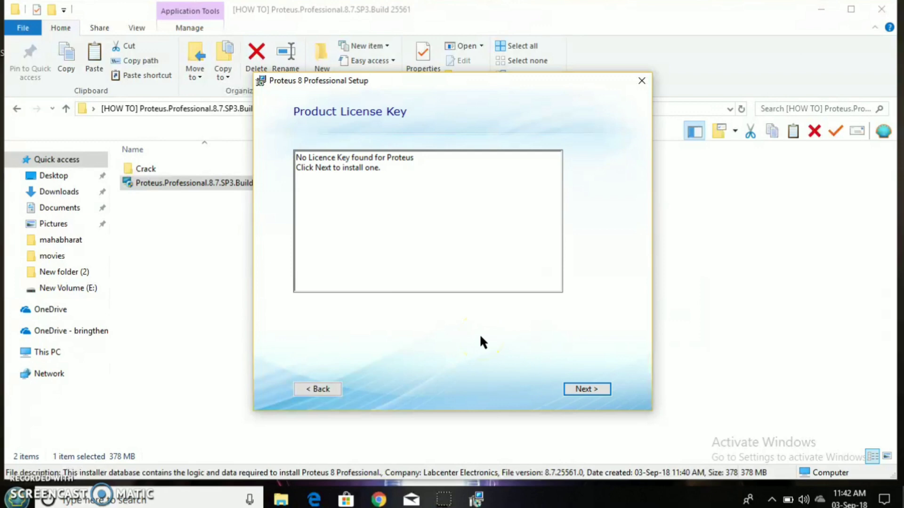
pyautogui.click(577, 389)
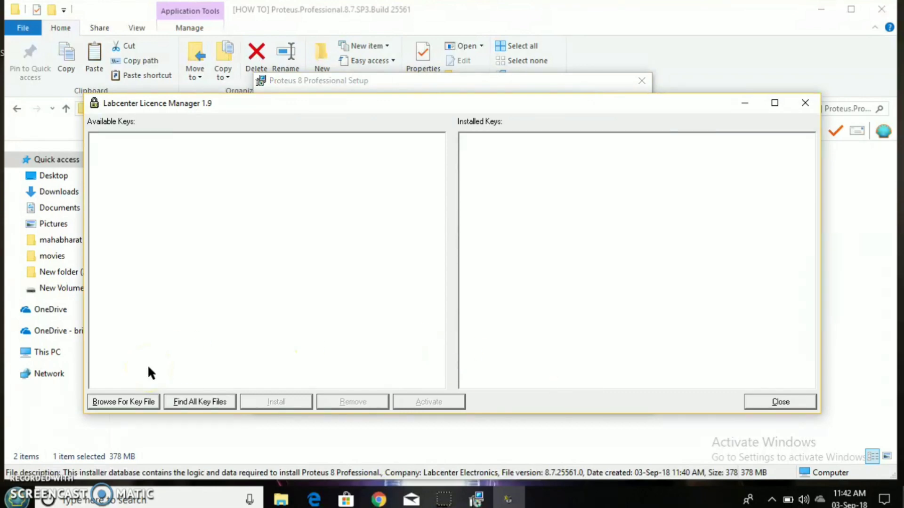
# - Load the Licence.lxk key file from the Crack folder inside the extracted Proteus folder on the desktop
pyautogui.click(131, 403)
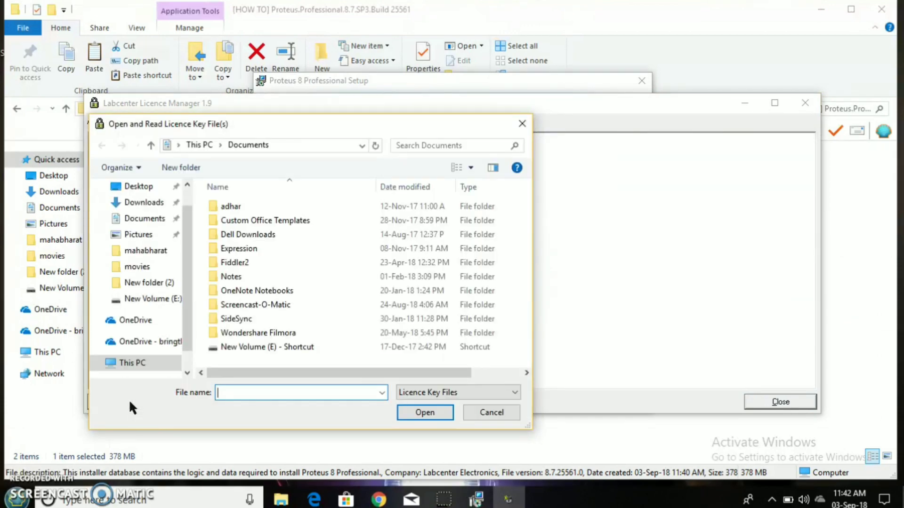
pyautogui.click(129, 394)
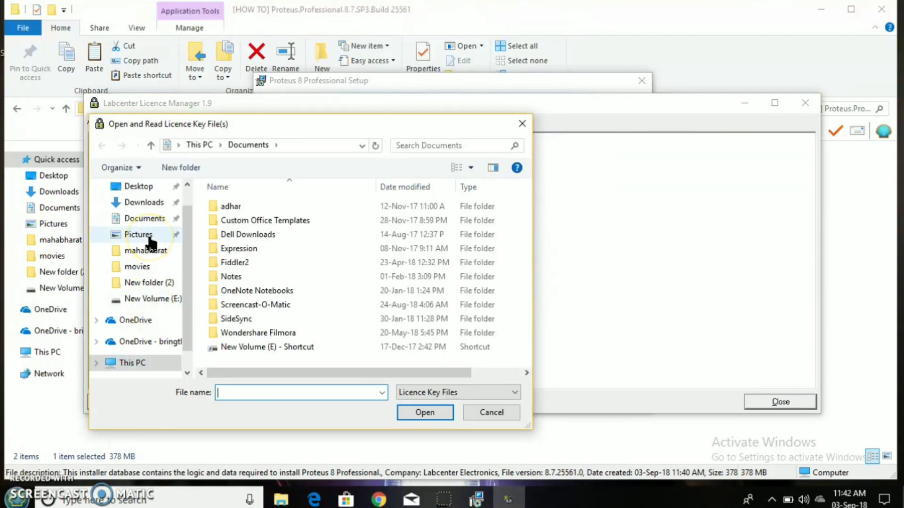
pyautogui.click(143, 188)
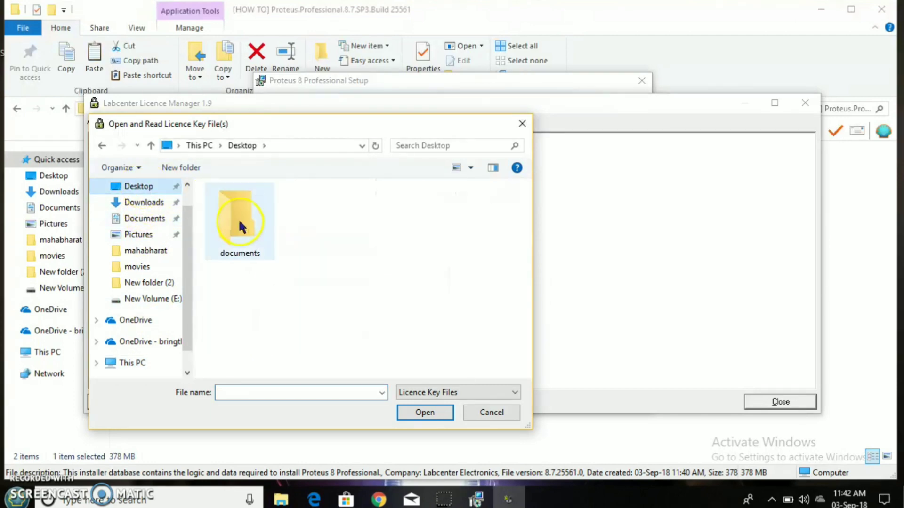
pyautogui.click(318, 256)
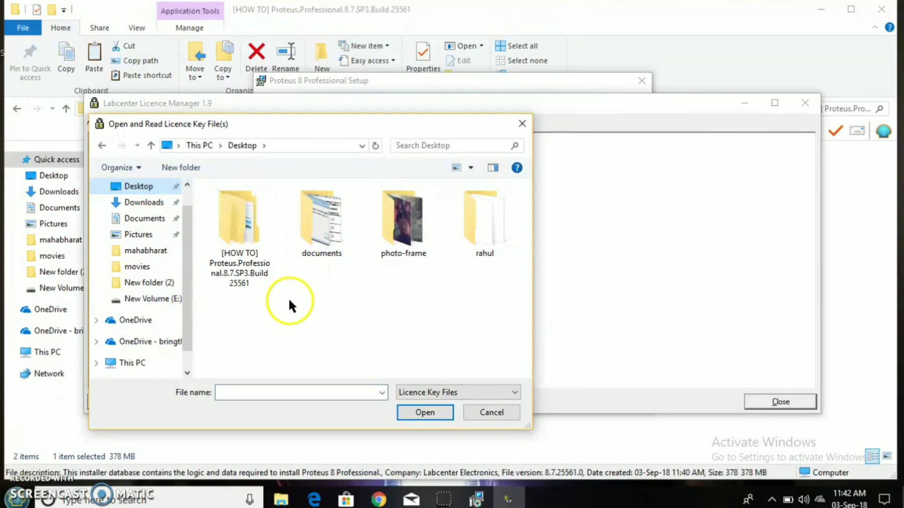
pyautogui.click(230, 221)
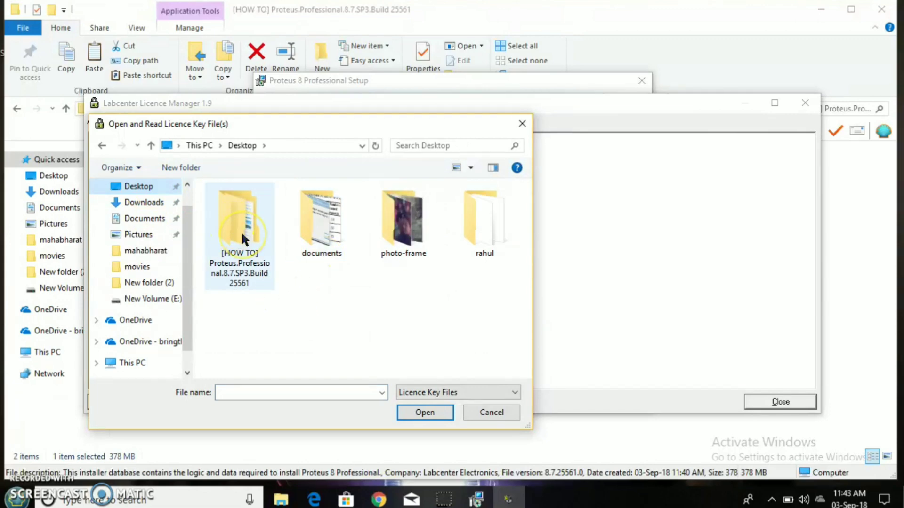
pyautogui.doubleClick(242, 234)
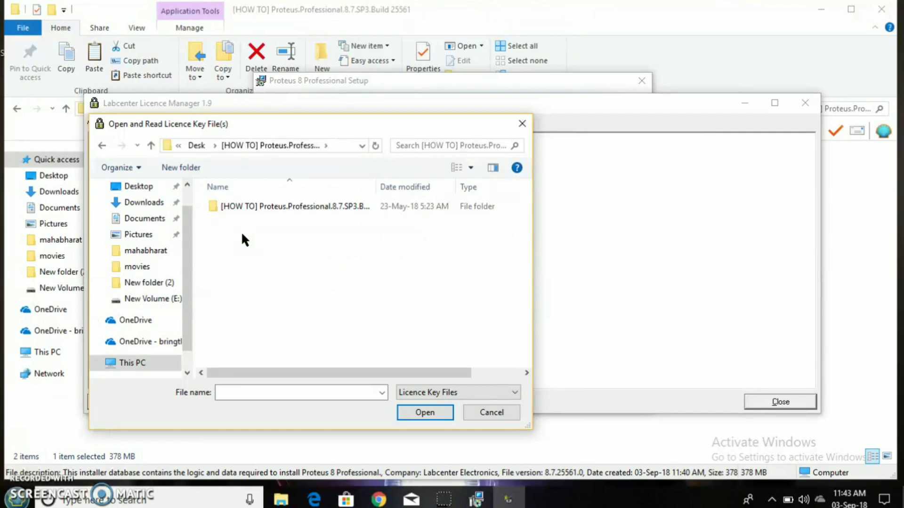
pyautogui.click(317, 217)
pyautogui.doubleClick(317, 206)
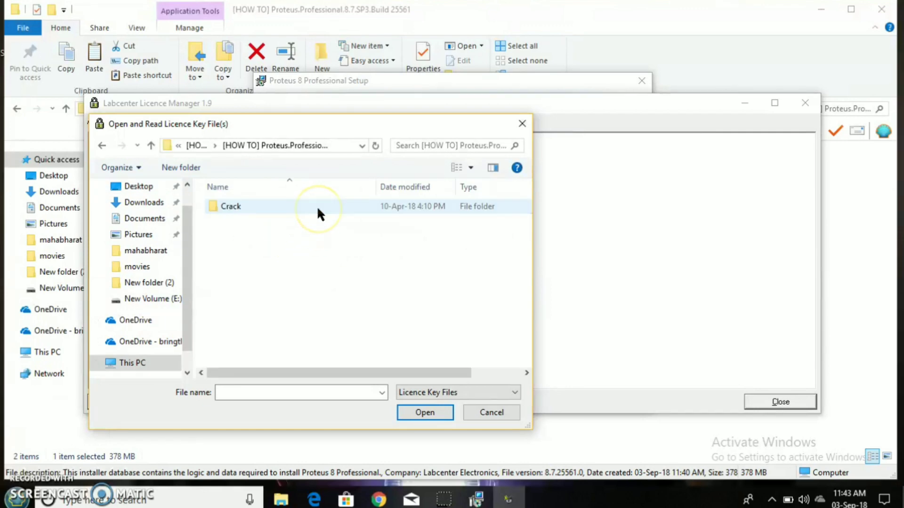
pyautogui.doubleClick(334, 206)
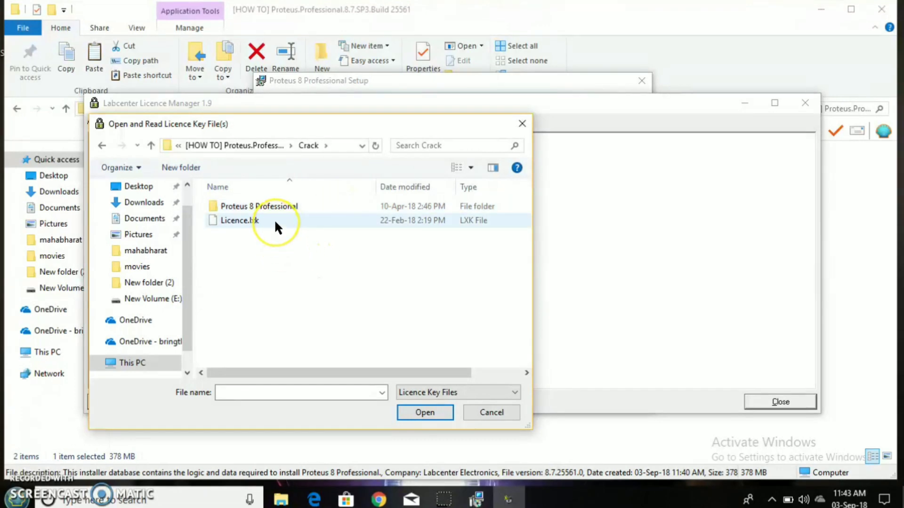
pyautogui.click(274, 219)
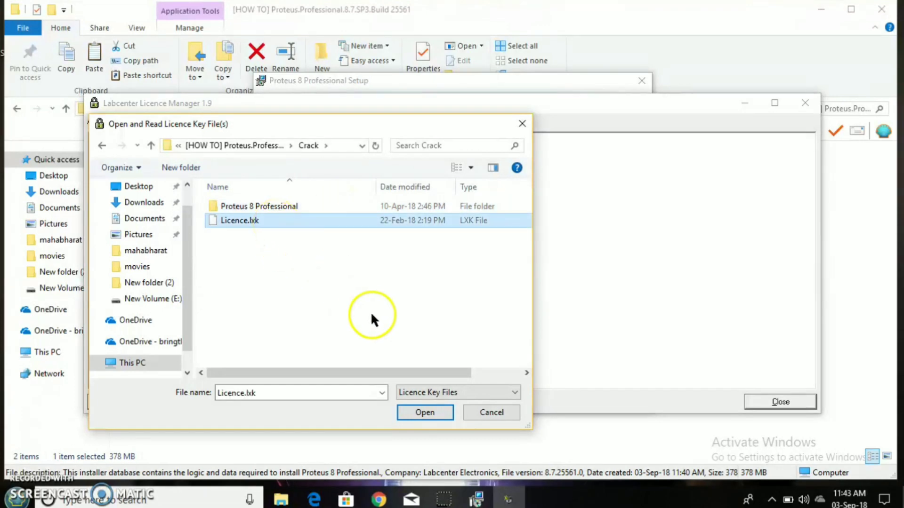
pyautogui.click(418, 412)
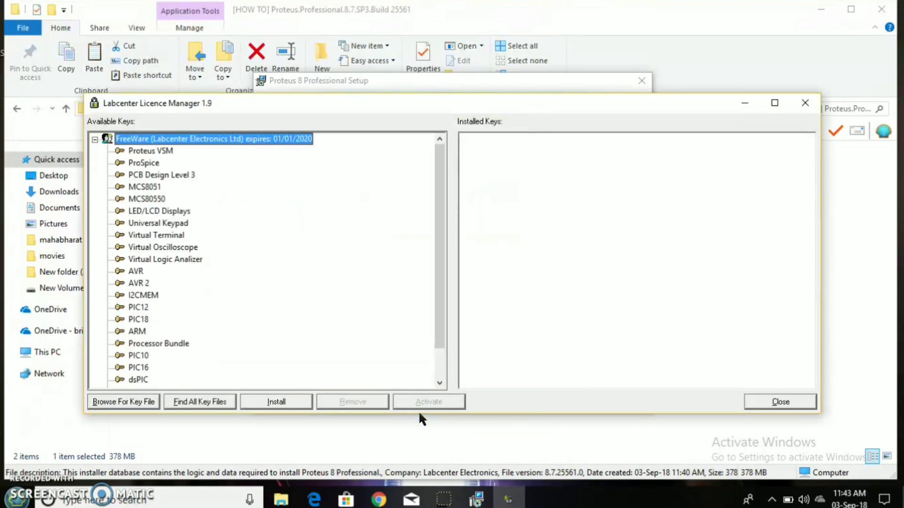
# - Install the loaded FreeWare customer key with all its product keys and close the licence manager
pyautogui.click(278, 402)
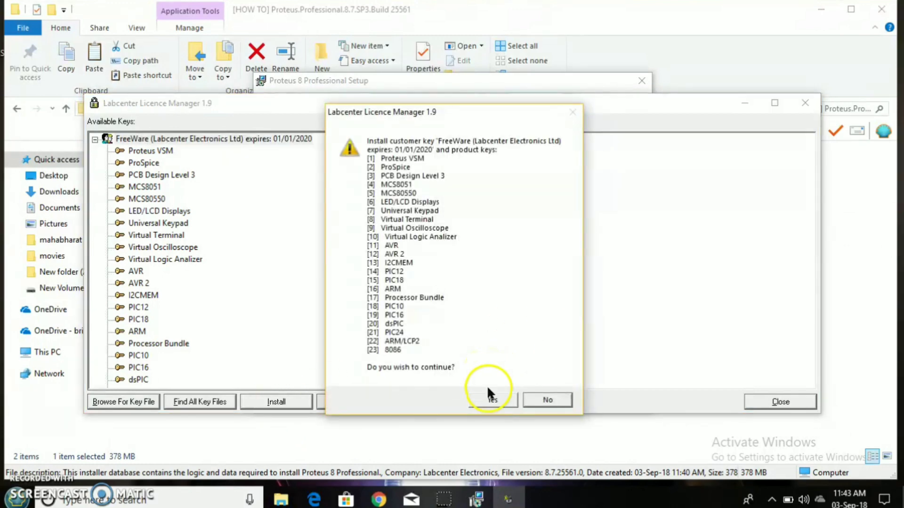
pyautogui.click(489, 400)
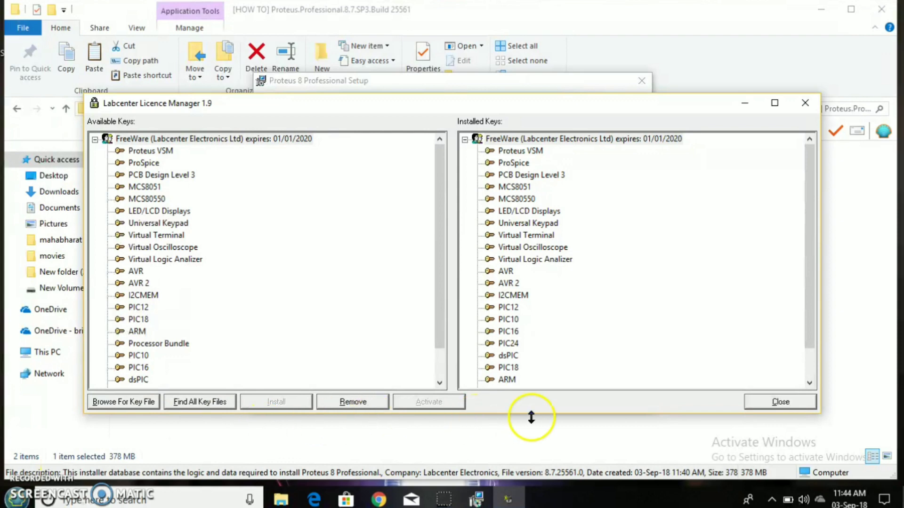
pyautogui.click(779, 404)
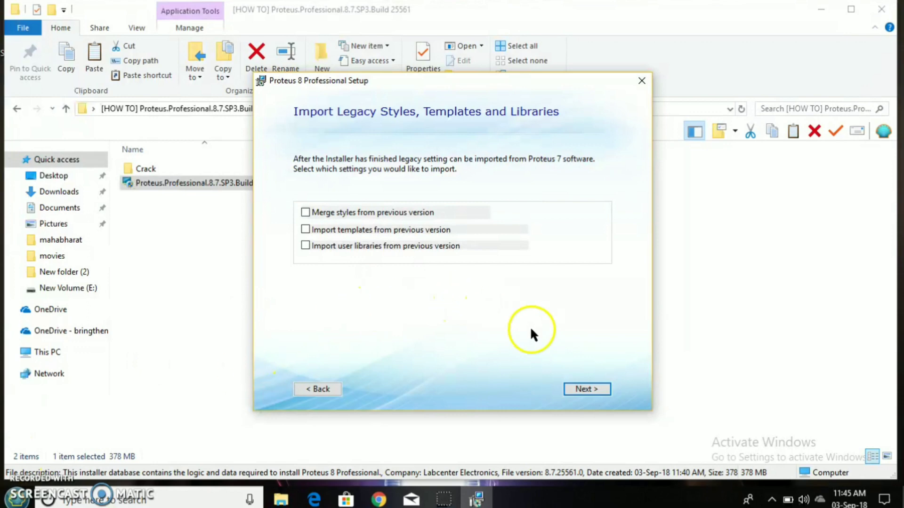
# - Continue without importing any legacy styles, templates or libraries, and start the Typical installation
pyautogui.click(583, 390)
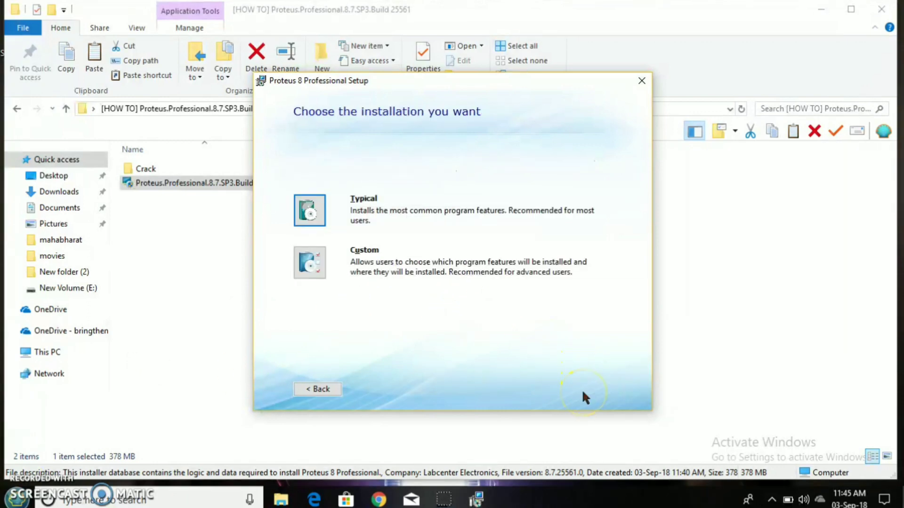
pyautogui.click(316, 208)
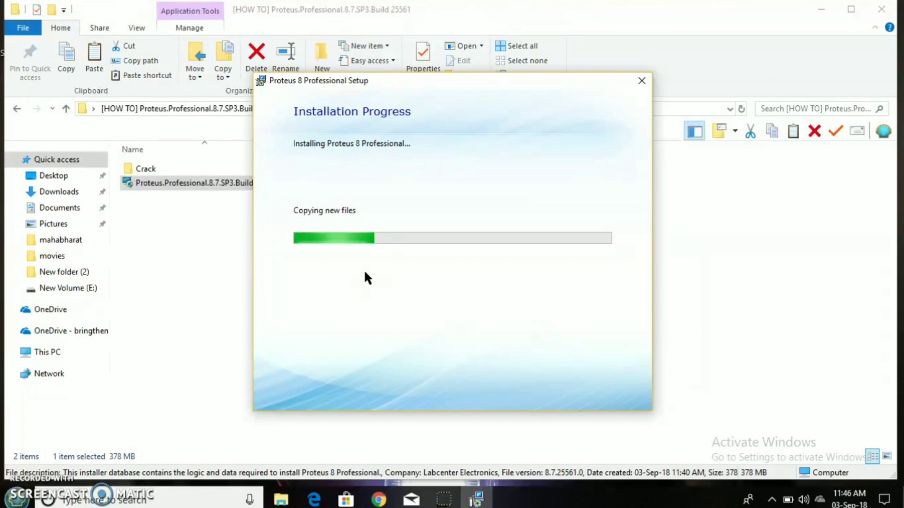
# - Minimize the open folder windows while Proteus 8 Professional installs, and close the setup wizard once the installation finishes
pyautogui.click(817, 9)
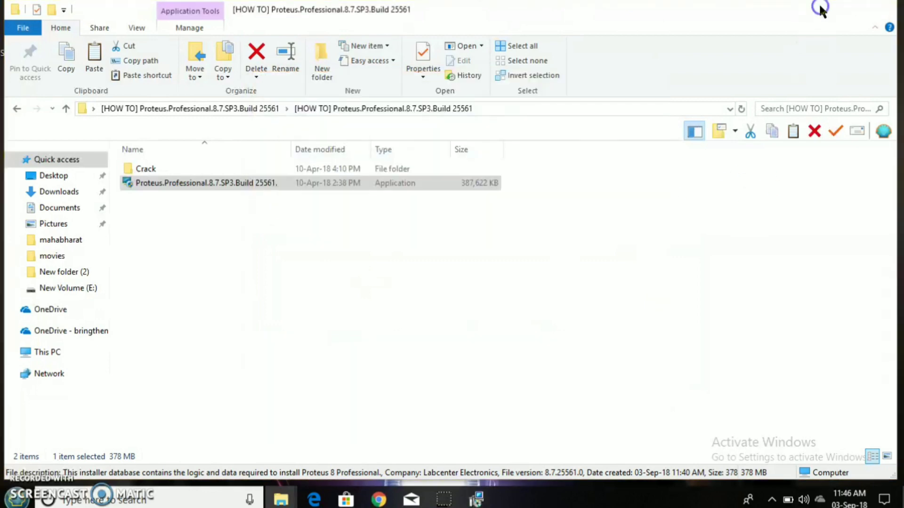
pyautogui.click(821, 9)
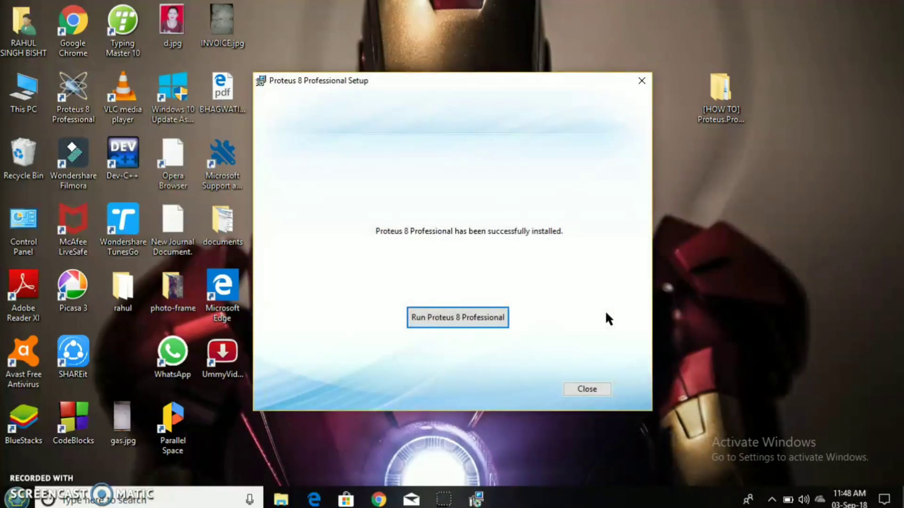
pyautogui.click(595, 385)
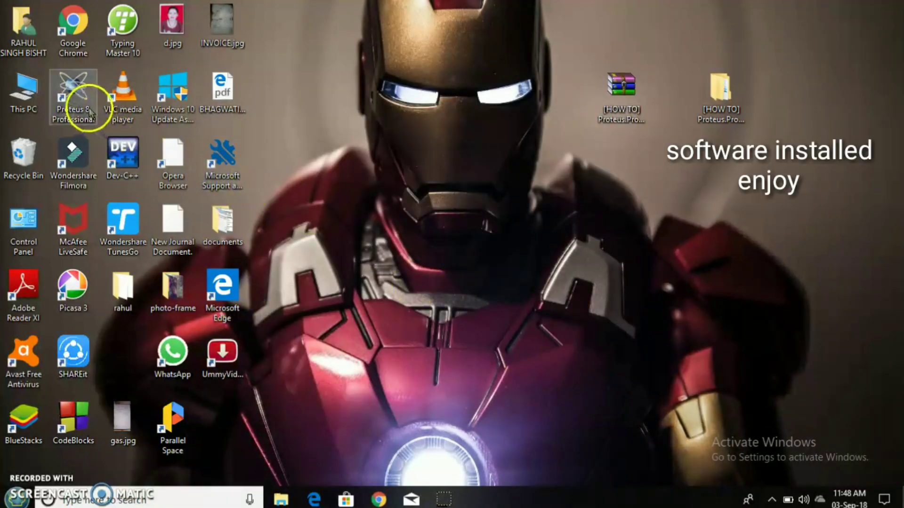
# - Move the Proteus 8 Professional desktop shortcut beside the extracted [HOW TO] Proteus folder and launch the program from it
pyautogui.moveTo(87, 105); pyautogui.dragTo(805, 106)
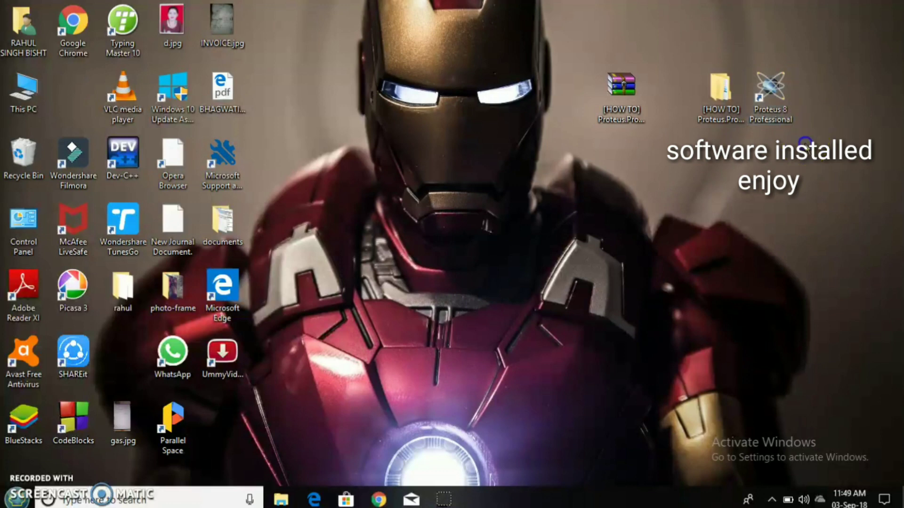
pyautogui.doubleClick(772, 94)
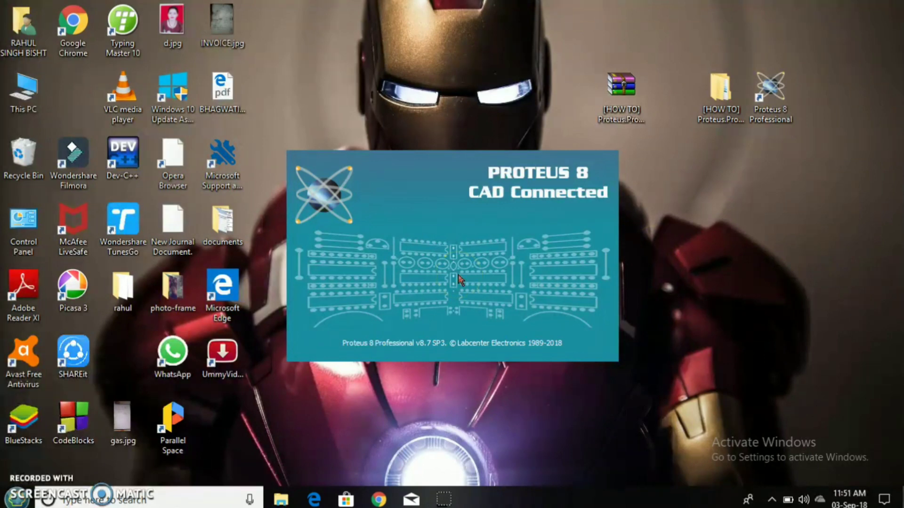
pyautogui.click(219, 412)
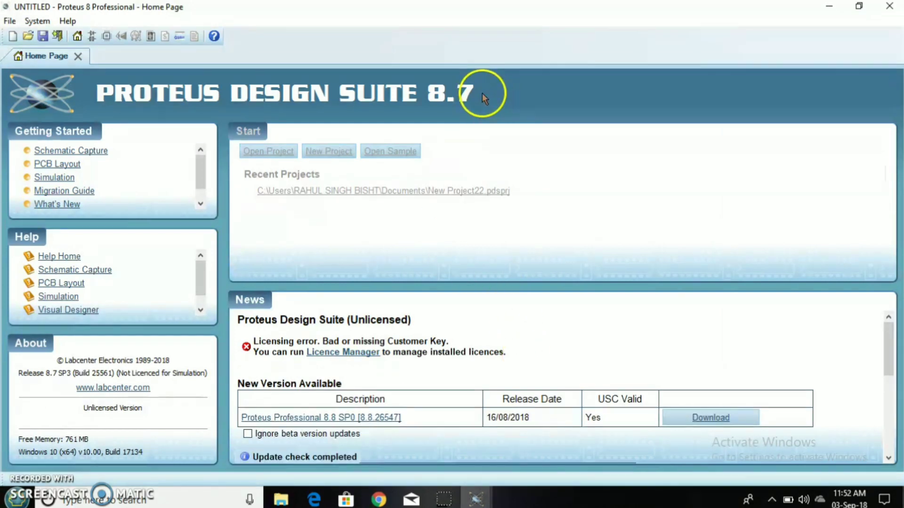
pyautogui.click(513, 98)
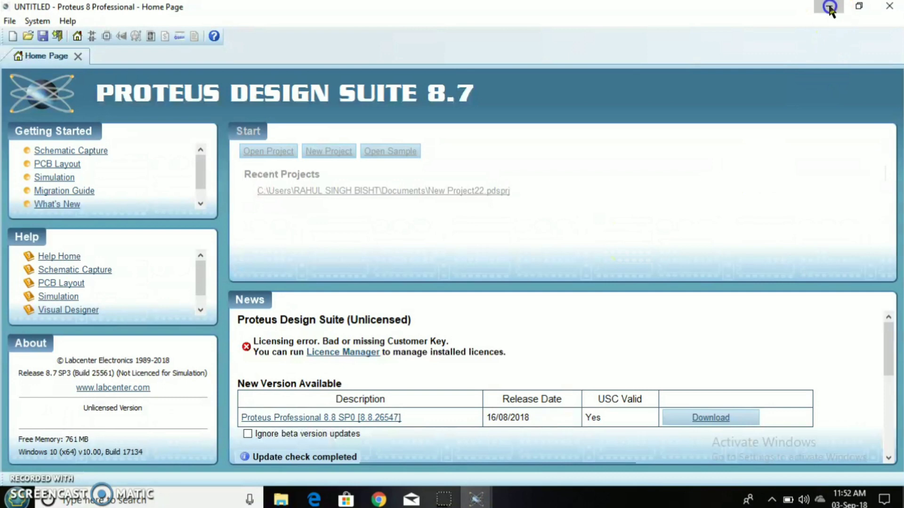
pyautogui.click(659, 183)
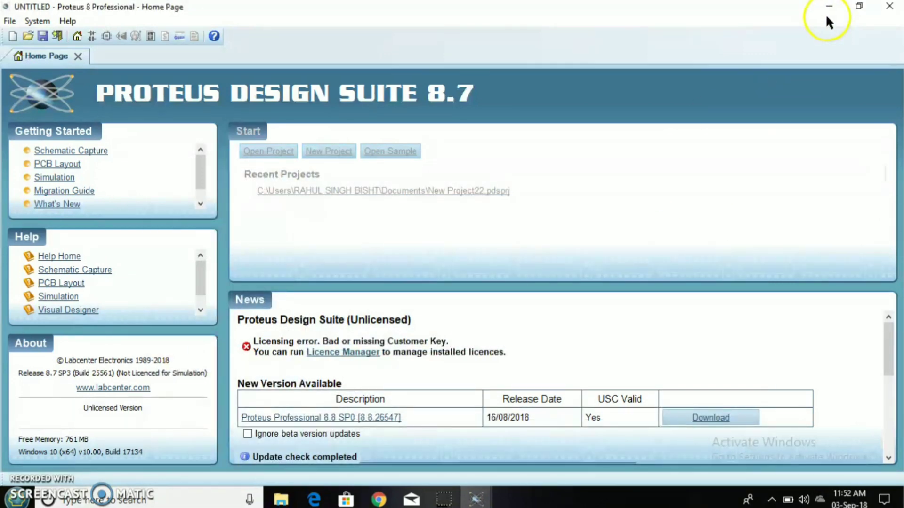